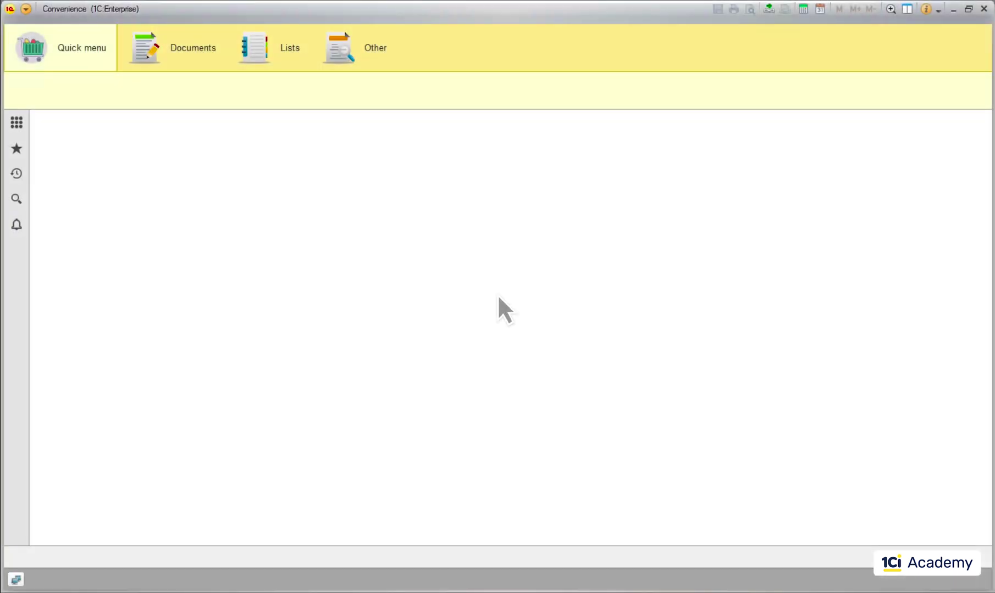
# - Open the Convenience home page work area and keep the two-column, equal-width template
pyautogui.click(182, 528)
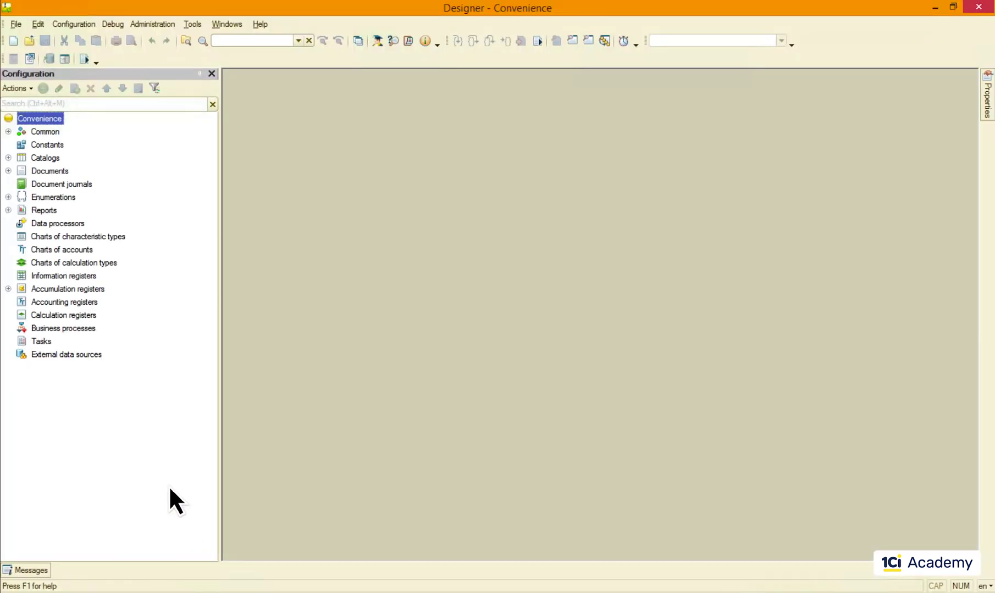
pyautogui.rightClick(41, 118)
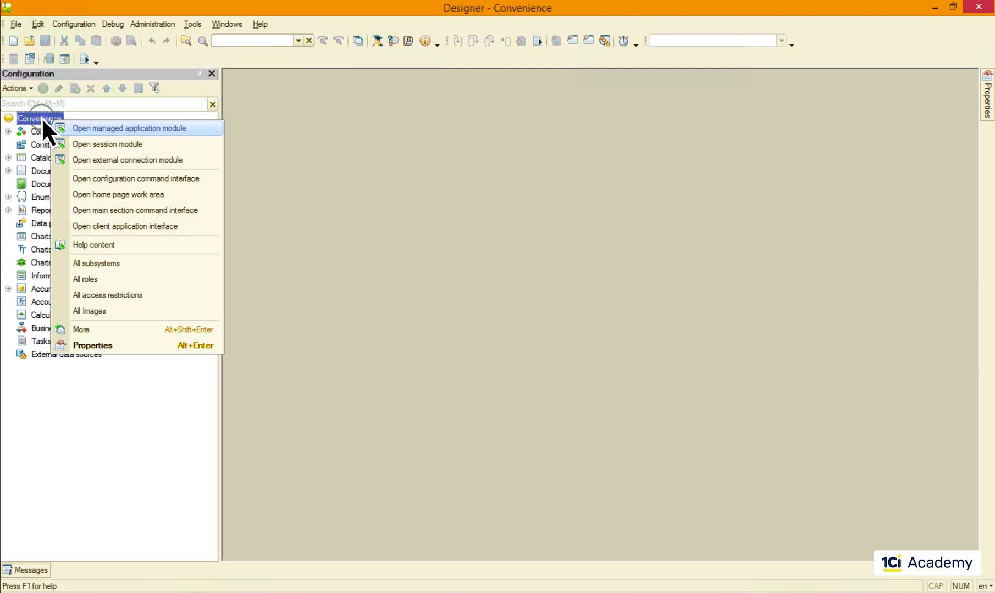
pyautogui.click(130, 194)
pyautogui.click(659, 433)
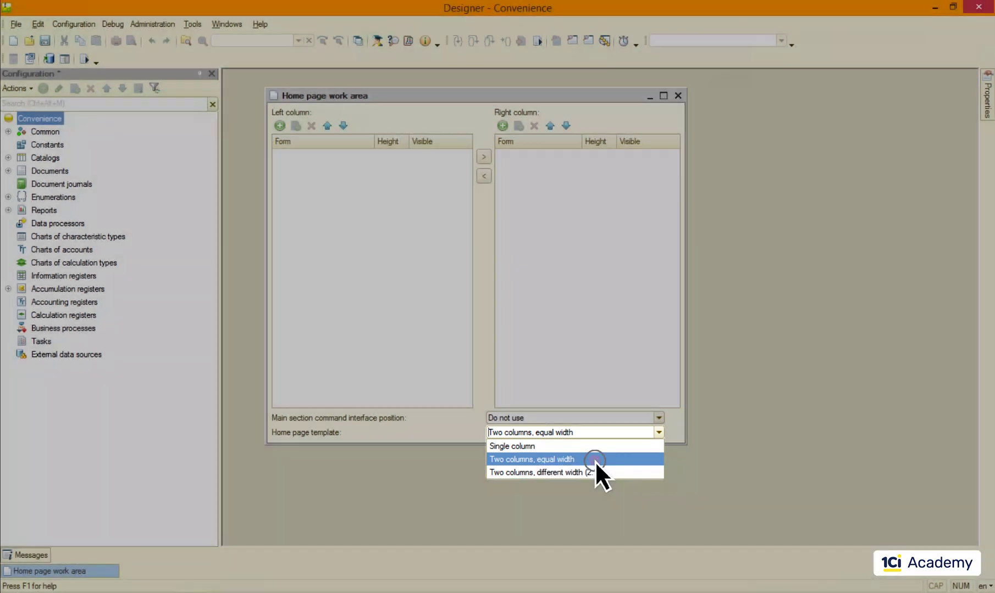
pyautogui.click(595, 459)
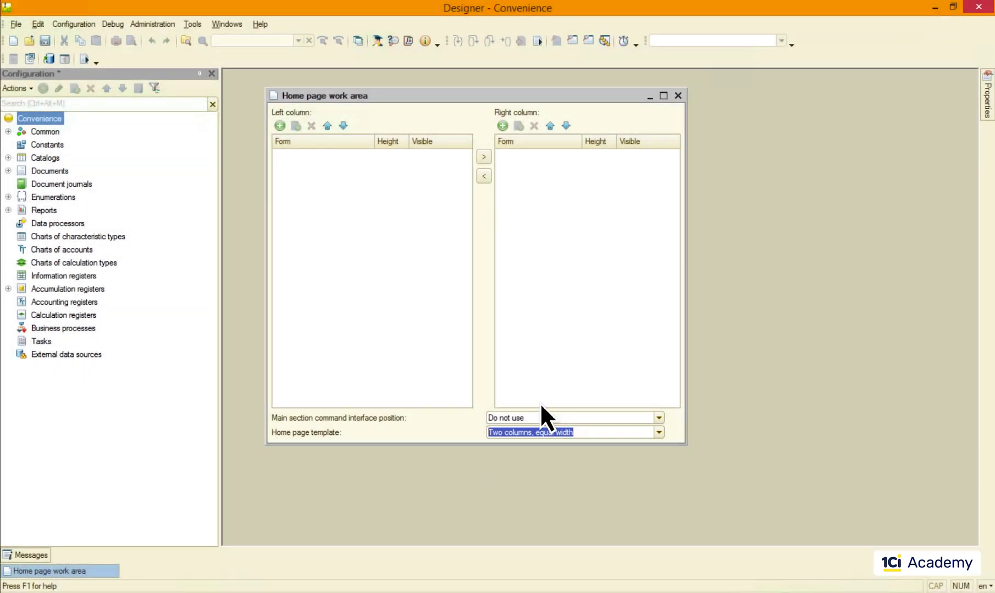
# - Try adding a left-column form, cancel the empty form picker, and close the settings
pyautogui.click(280, 125)
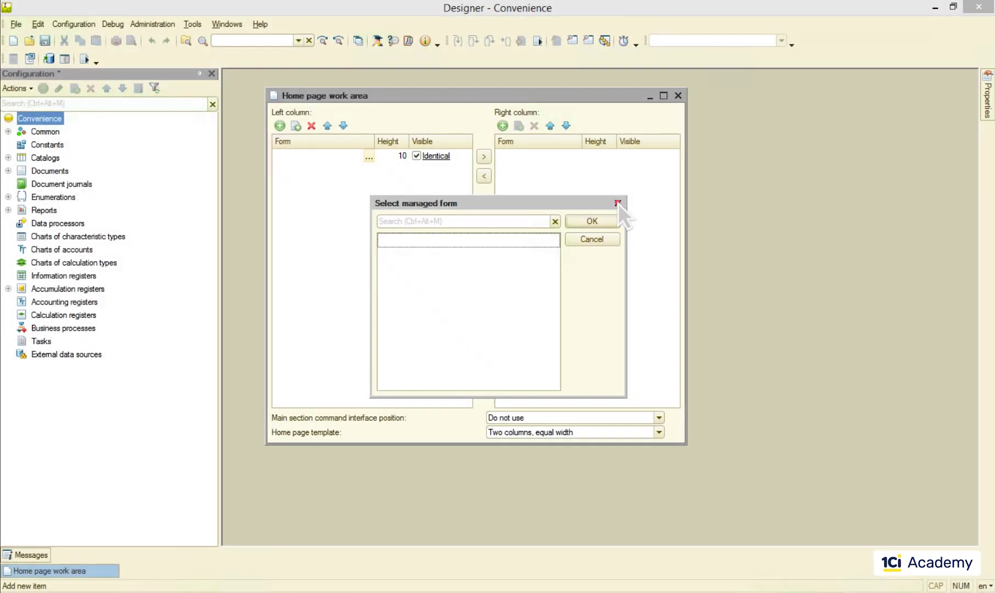
pyautogui.click(617, 203)
pyautogui.click(678, 95)
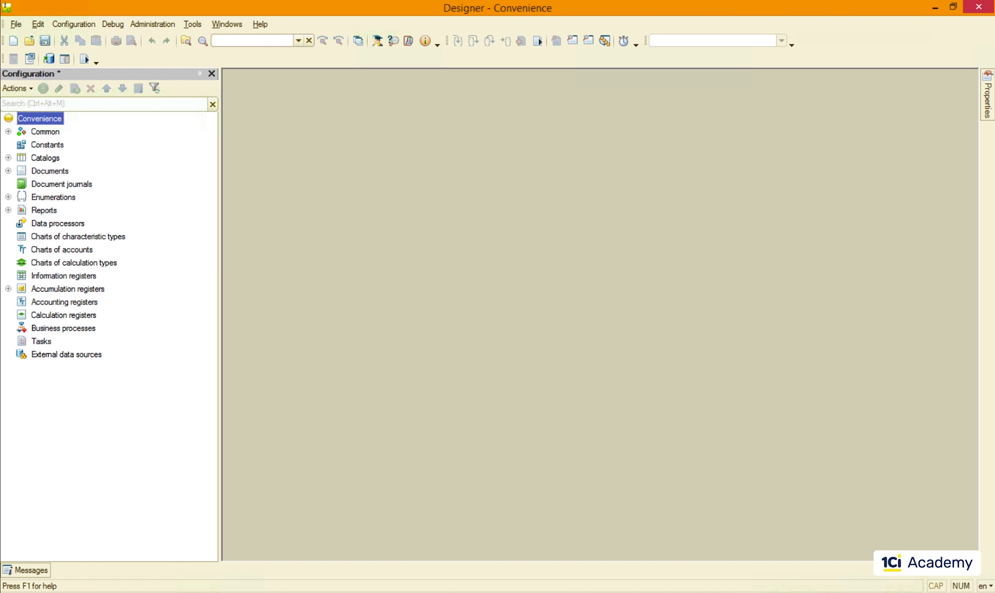
# - Start a new document list form for the Sales document
pyautogui.click(7, 171)
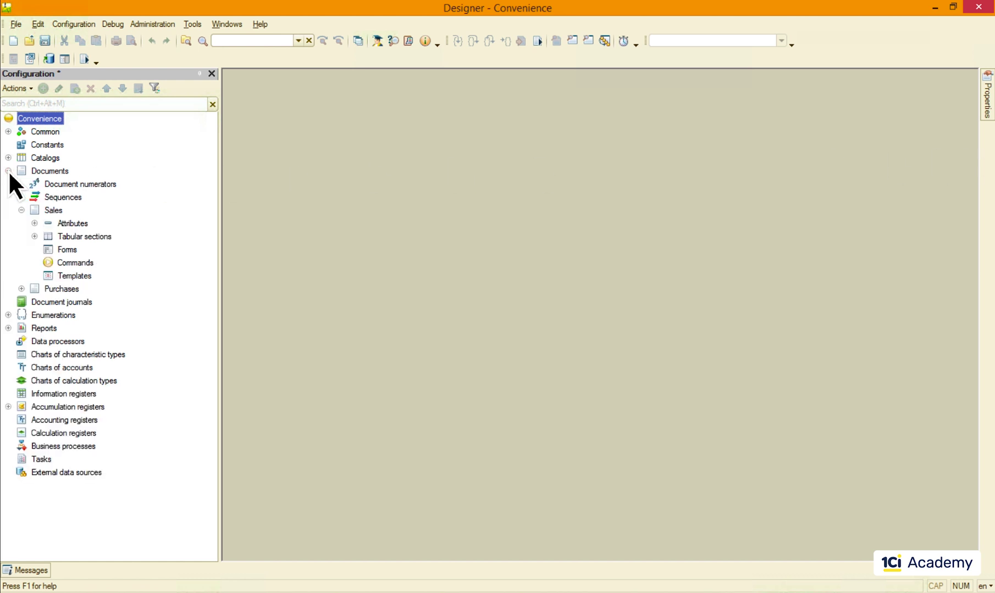
pyautogui.rightClick(67, 251)
pyautogui.click(122, 260)
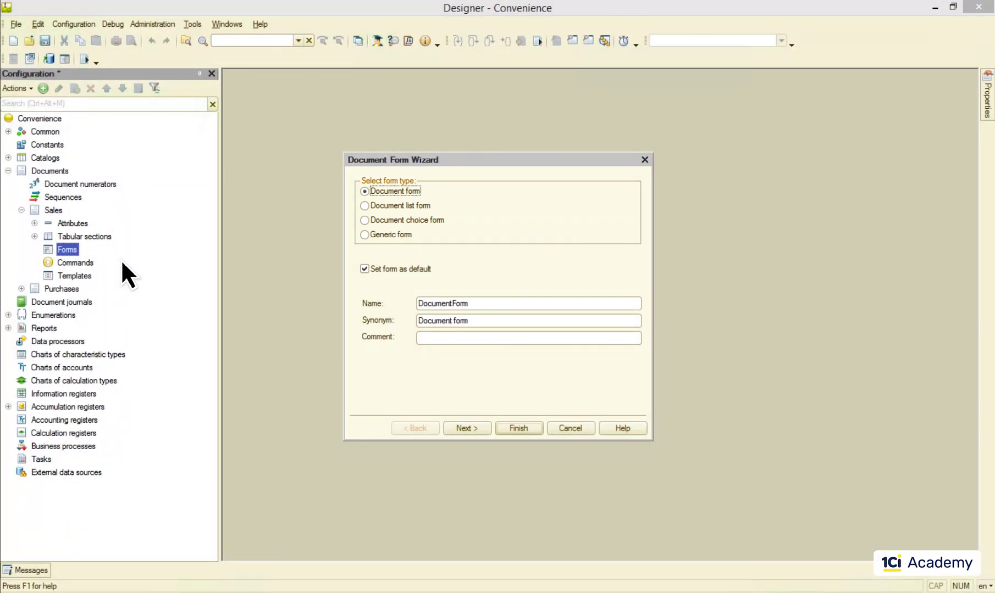
pyautogui.click(385, 205)
pyautogui.click(466, 429)
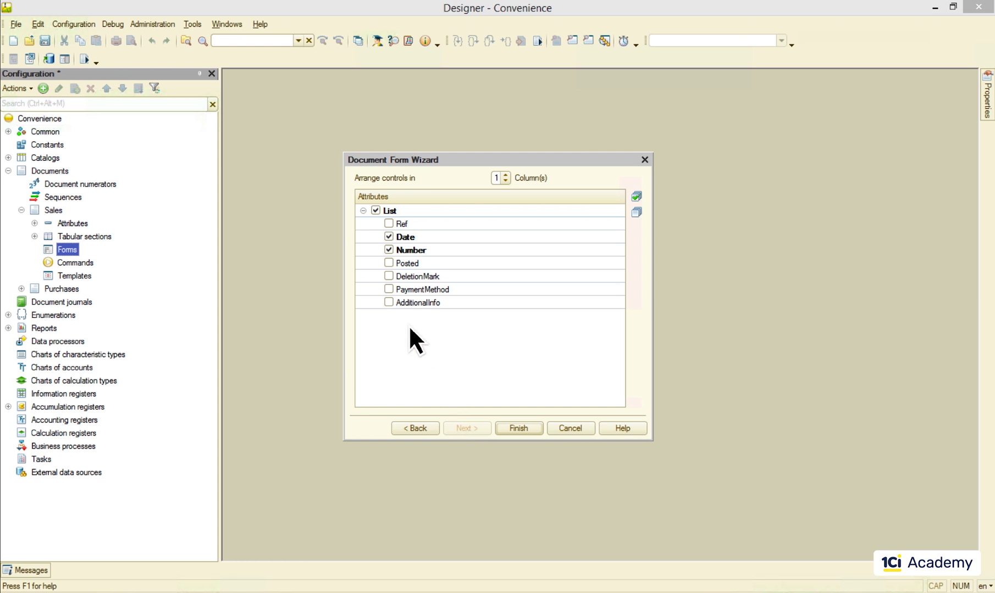
# - Include PaymentMethod and AdditionalInfo columns, finish the Sales ListForm, and close its editor
pyautogui.click(388, 289)
pyautogui.click(388, 302)
pyautogui.click(518, 429)
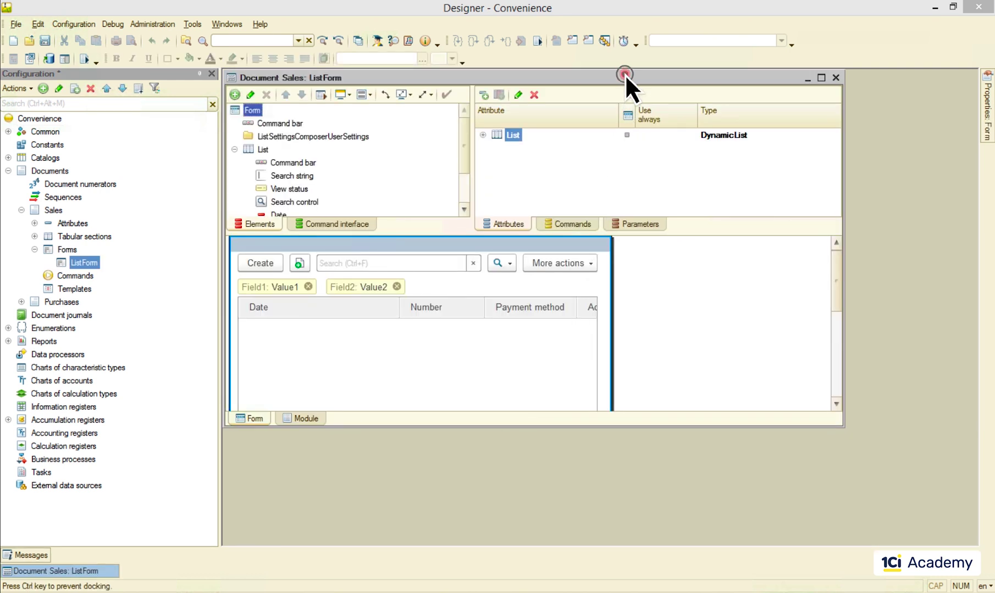
pyautogui.doubleClick(625, 75)
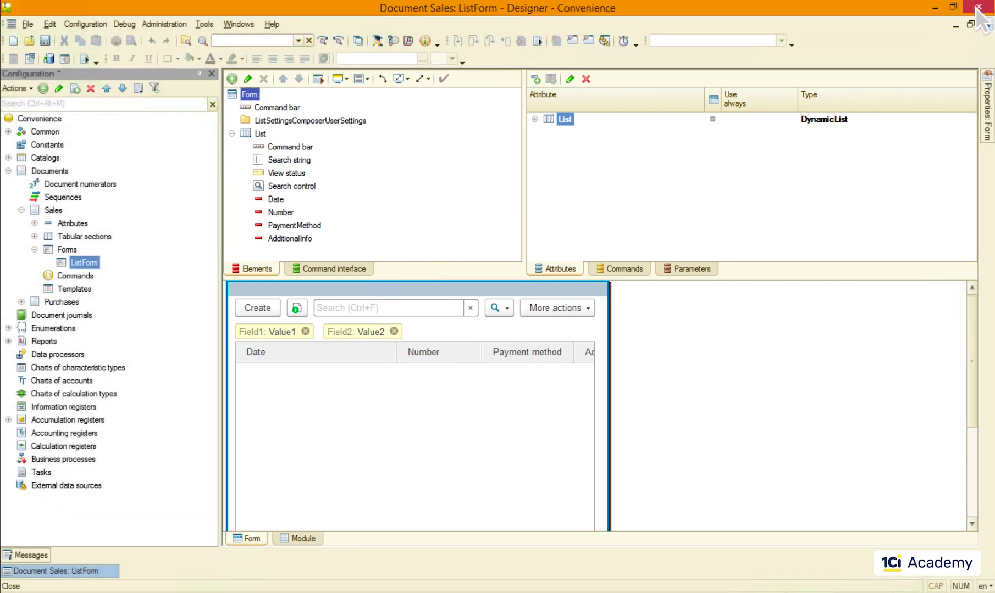
pyautogui.click(978, 7)
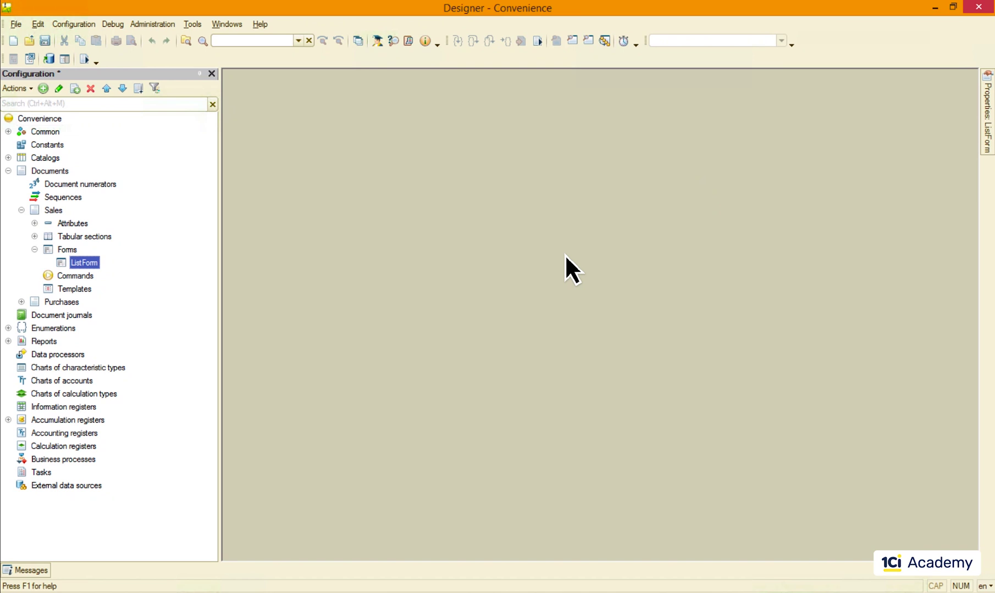
# - Add a Purchases document list form with default Date and Number columns, then close it
pyautogui.click(22, 301)
pyautogui.rightClick(67, 341)
pyautogui.click(104, 351)
pyautogui.click(363, 205)
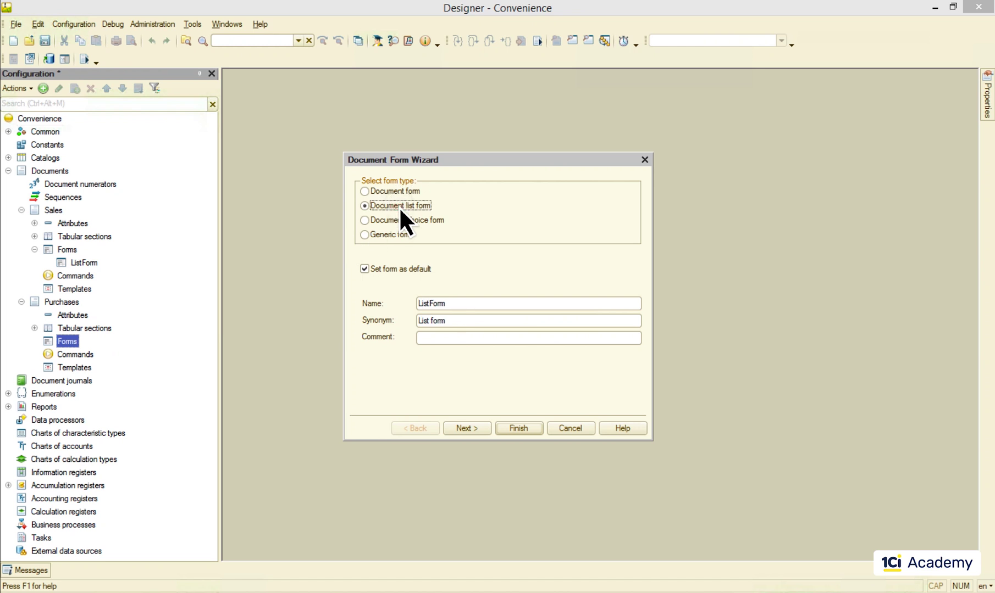
pyautogui.click(466, 428)
pyautogui.click(518, 428)
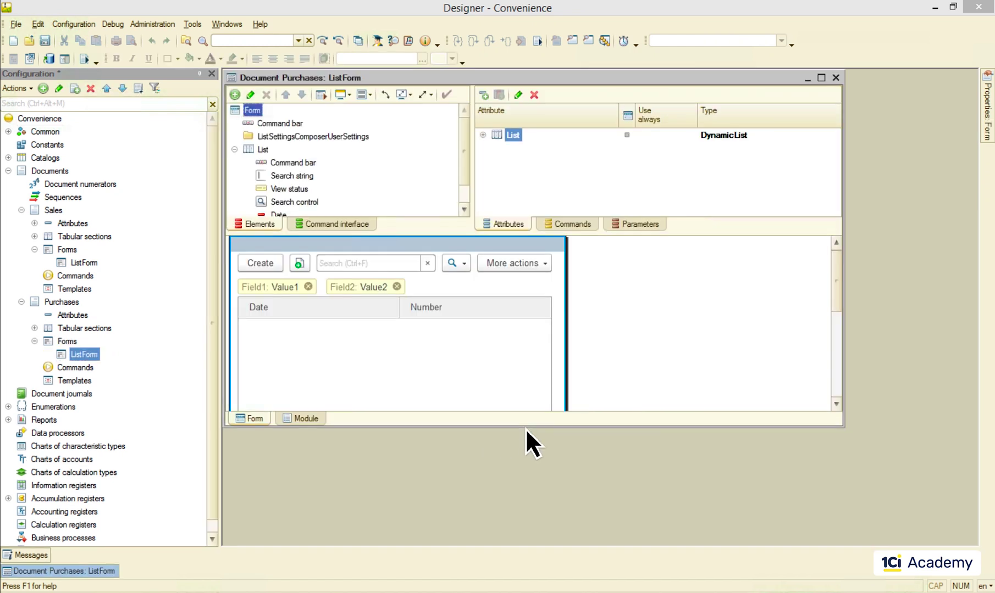
pyautogui.click(835, 78)
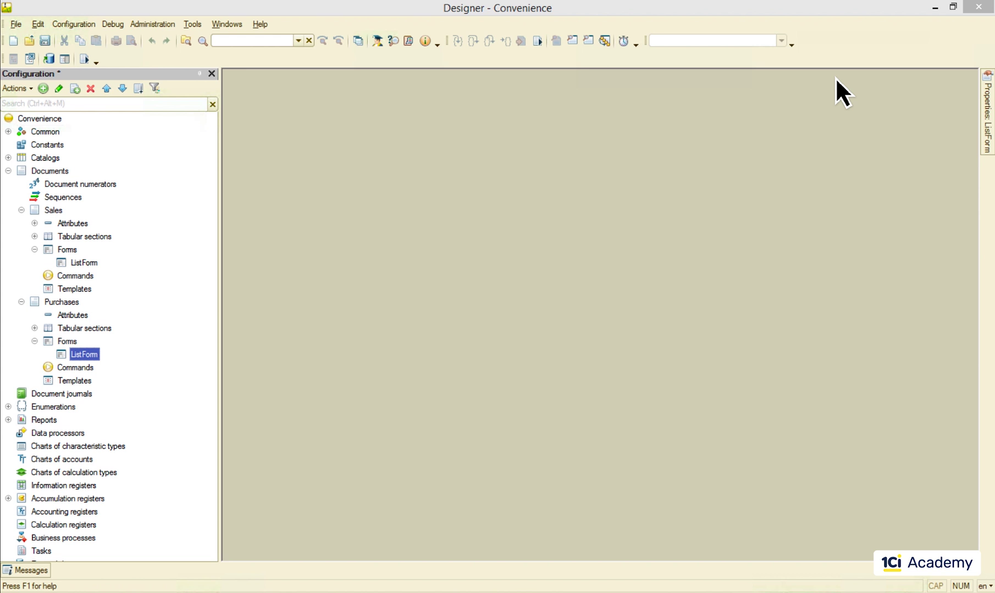
# - Place Document.Sales.Form.ListForm in the home page's left column
pyautogui.rightClick(32, 120)
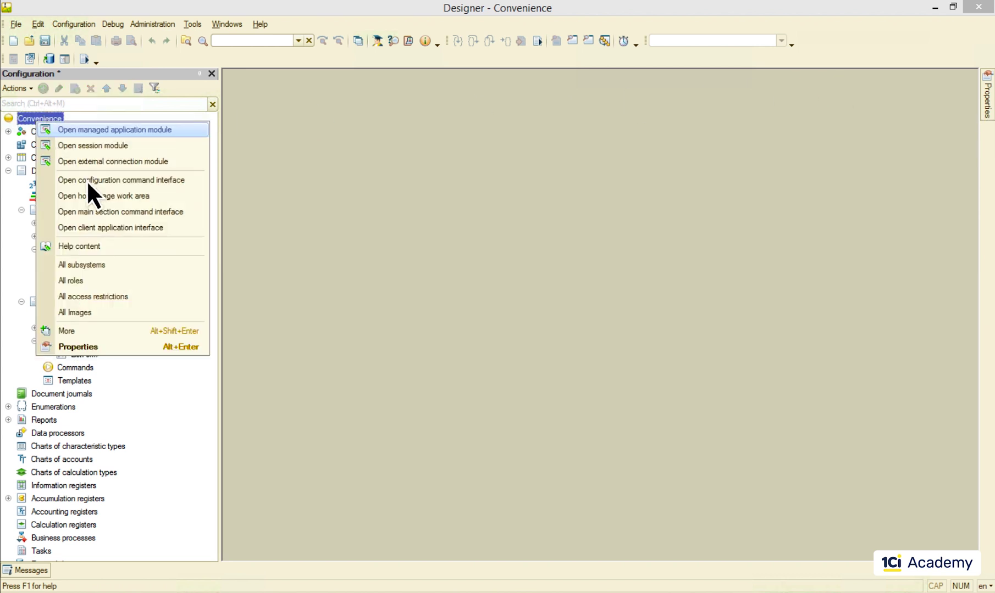
pyautogui.click(102, 195)
pyautogui.click(280, 126)
pyautogui.click(385, 239)
pyautogui.click(398, 252)
pyautogui.click(411, 265)
pyautogui.doubleClick(453, 279)
# - Place Document.Purchases.Form.ListForm in the right column, close the settings, and start debugging
pyautogui.click(502, 126)
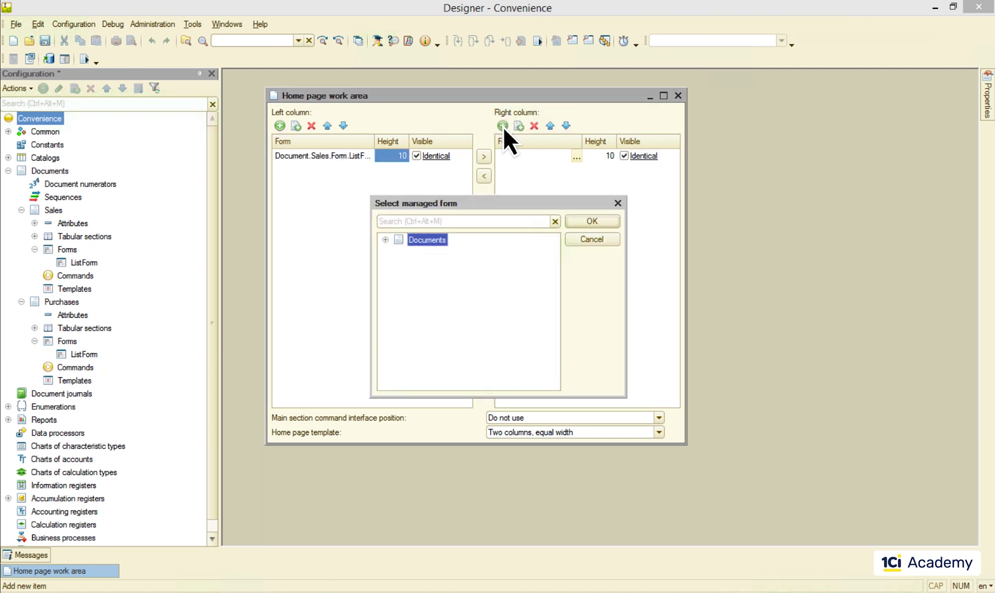
pyautogui.click(386, 241)
pyautogui.click(397, 266)
pyautogui.click(411, 279)
pyautogui.doubleClick(453, 293)
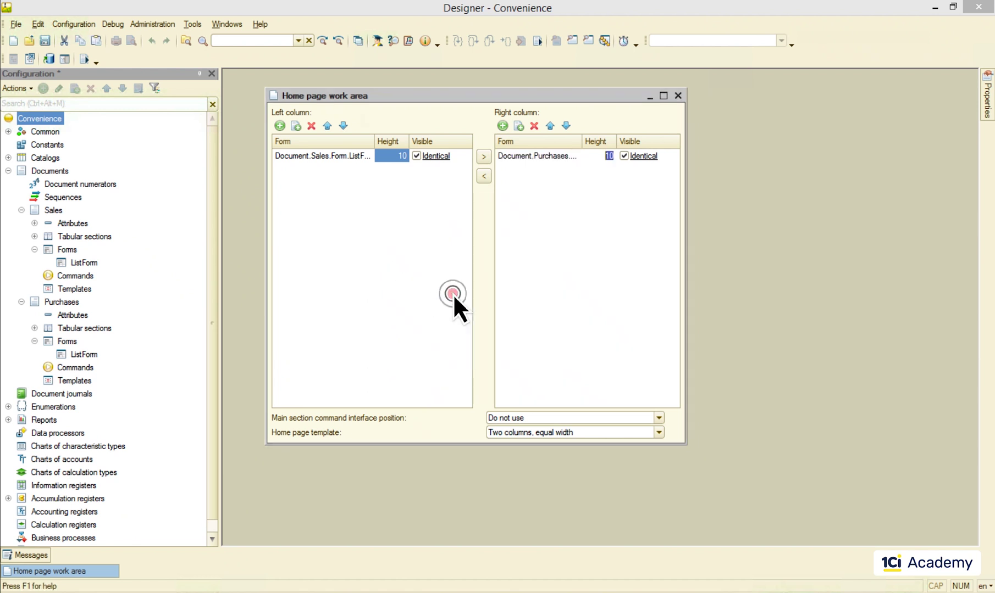
pyautogui.click(677, 95)
pyautogui.click(85, 59)
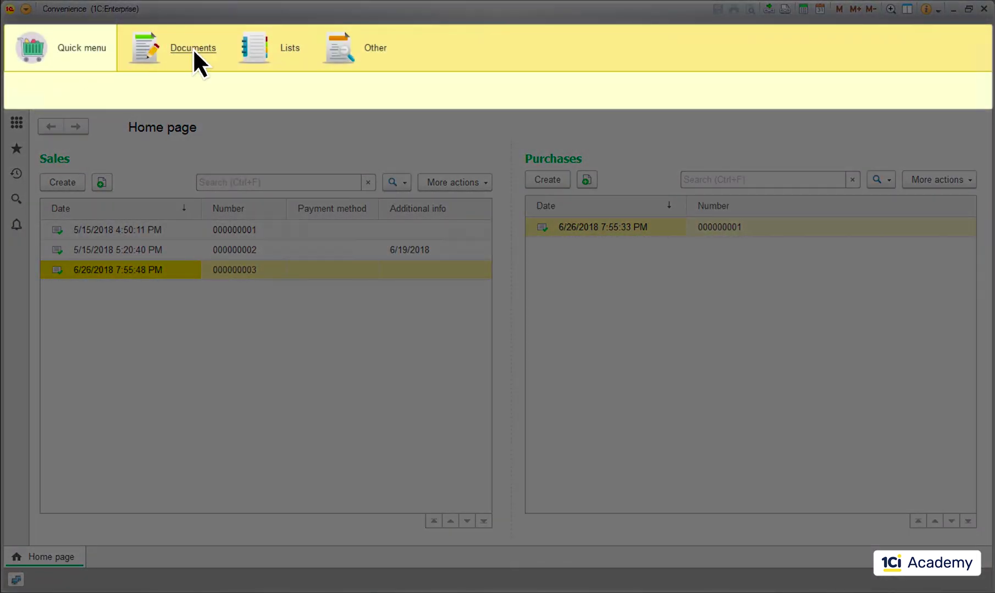
# - Browse the Documents and Lists sections, then restore the application window beside Designer
pyautogui.click(193, 48)
pyautogui.click(289, 48)
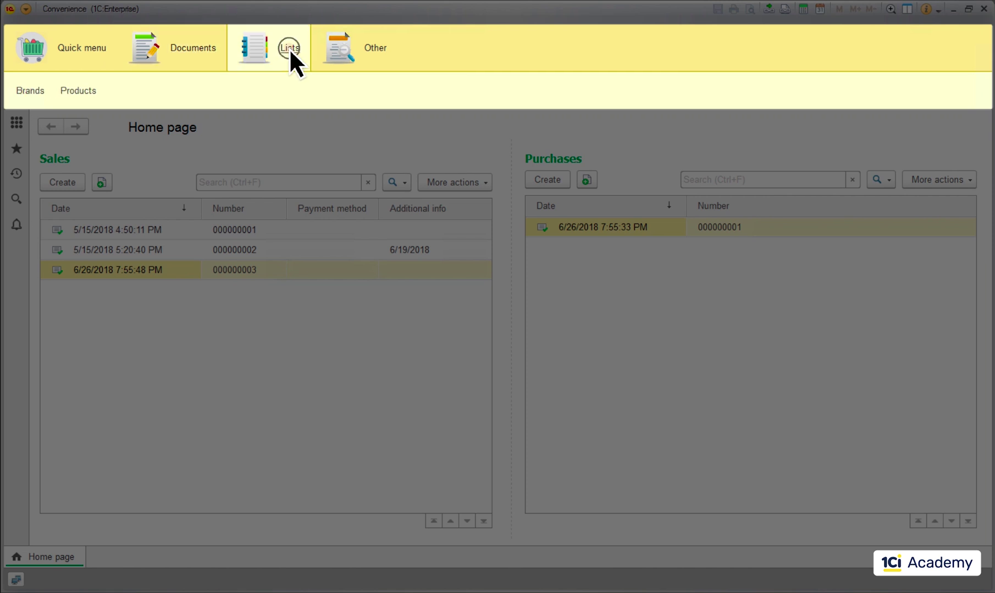
pyautogui.click(193, 48)
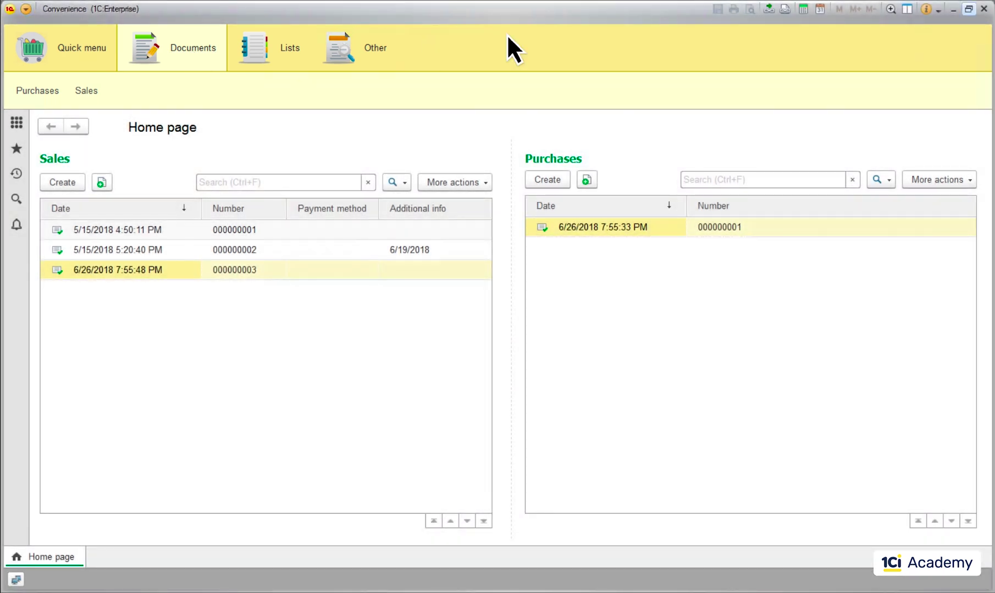
pyautogui.click(967, 9)
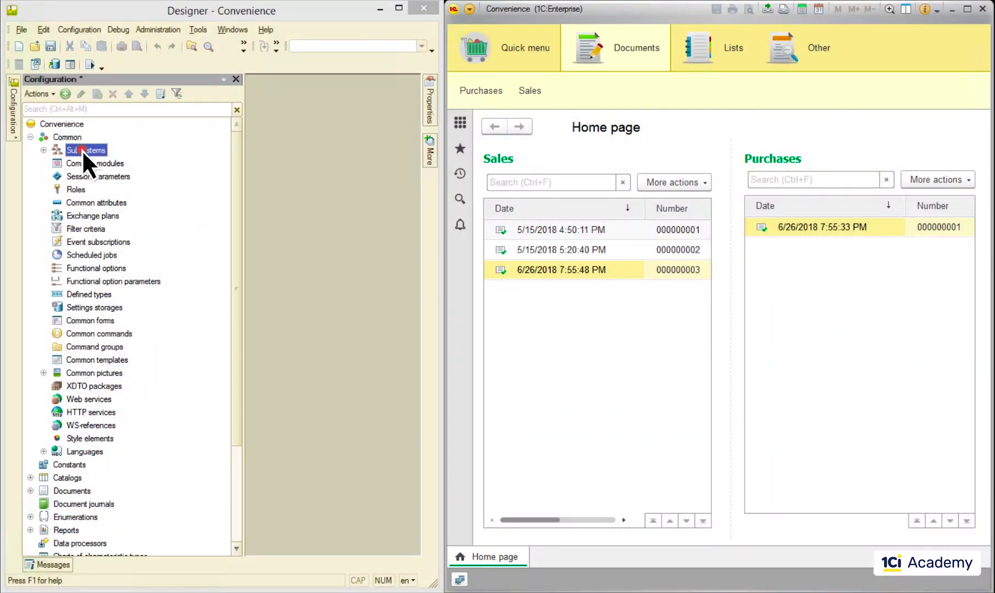
# - Make Purchases: create and Sales: create visible in the Documents subsystem, then preview Create
pyautogui.doubleClick(82, 150)
pyautogui.doubleClick(93, 177)
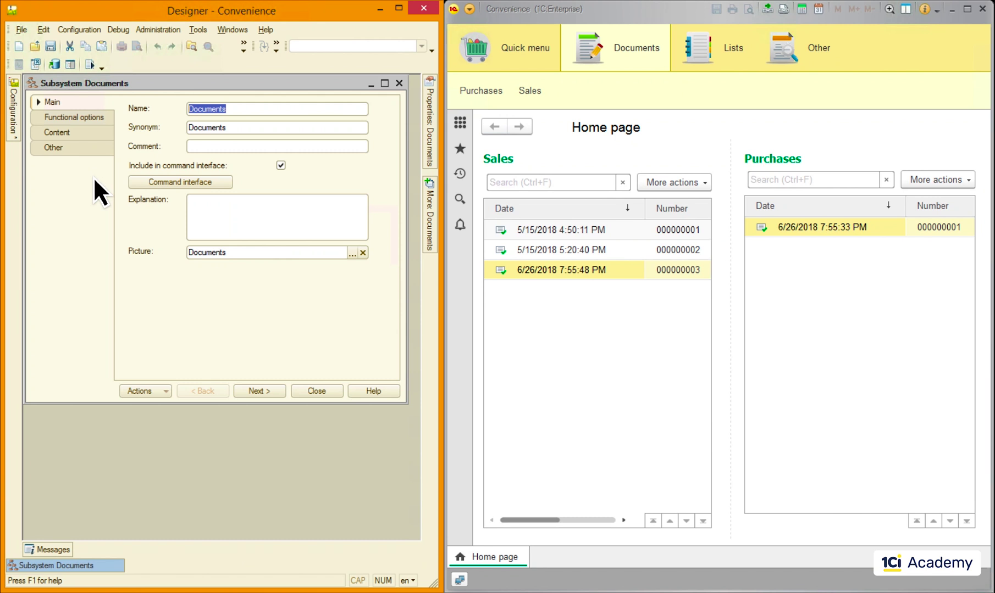
pyautogui.click(184, 182)
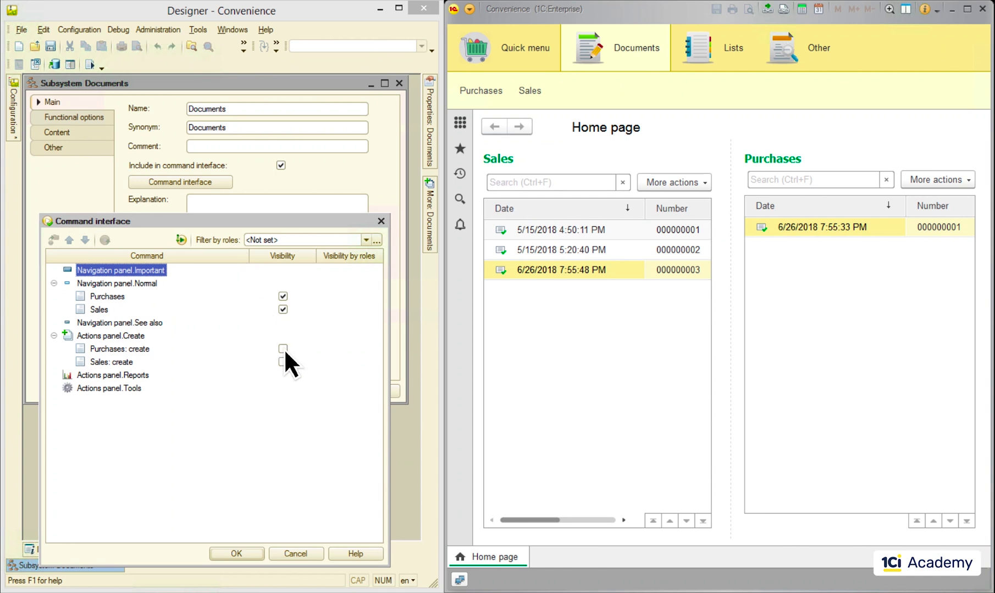
pyautogui.click(283, 349)
pyautogui.click(283, 362)
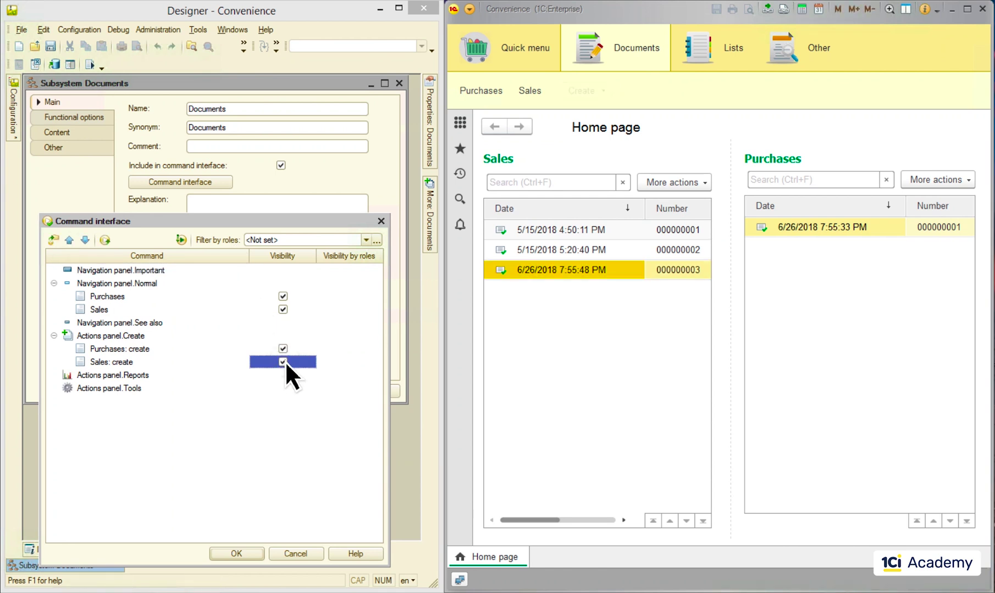
pyautogui.click(601, 90)
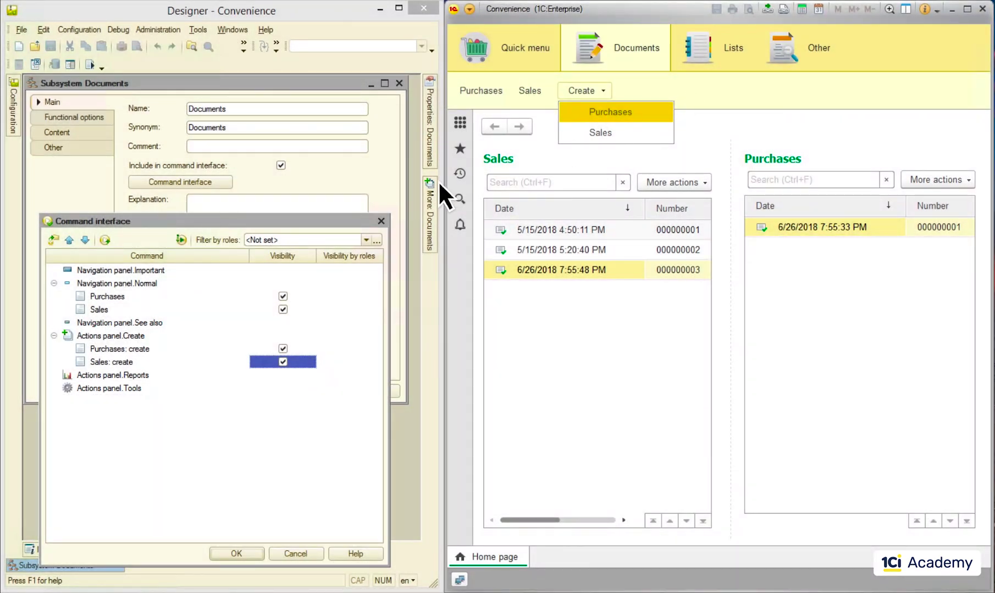
# - Move Sales to Navigation panel.Important and Sales: create to Actions panel.Tools, then close the app
pyautogui.moveTo(97, 310); pyautogui.dragTo(115, 269)
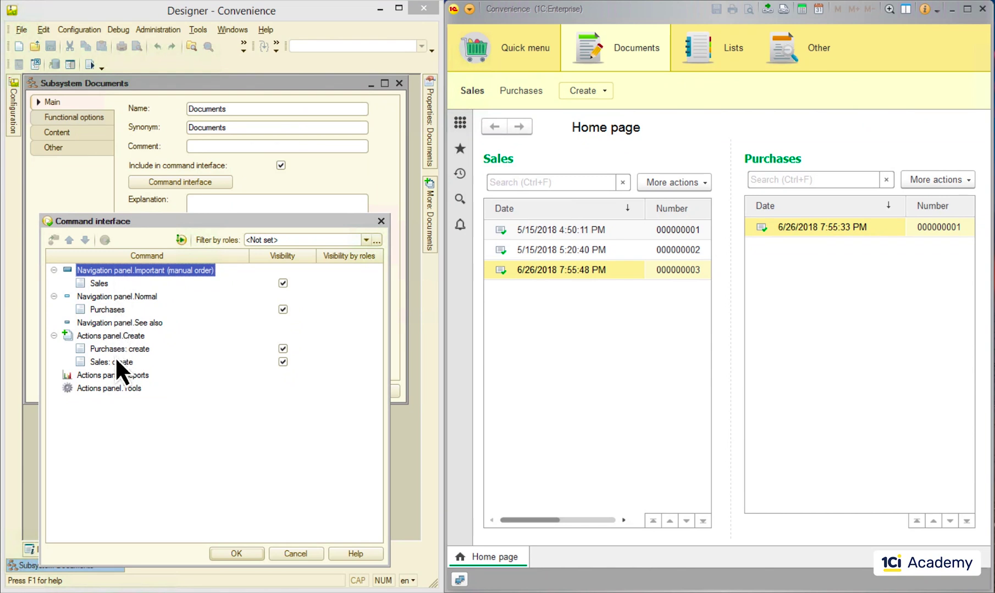
pyautogui.moveTo(114, 361); pyautogui.dragTo(117, 387)
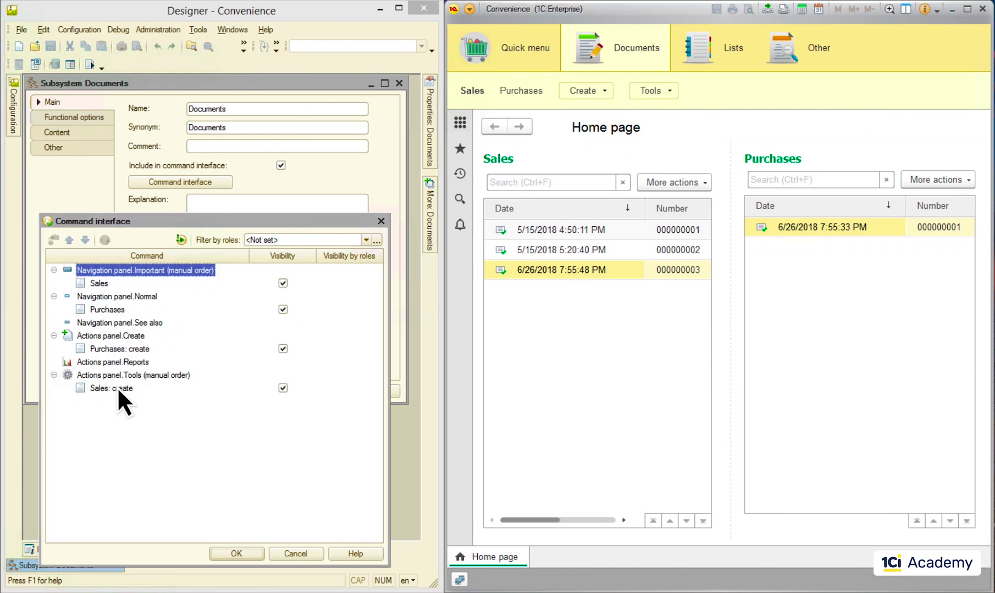
pyautogui.click(655, 90)
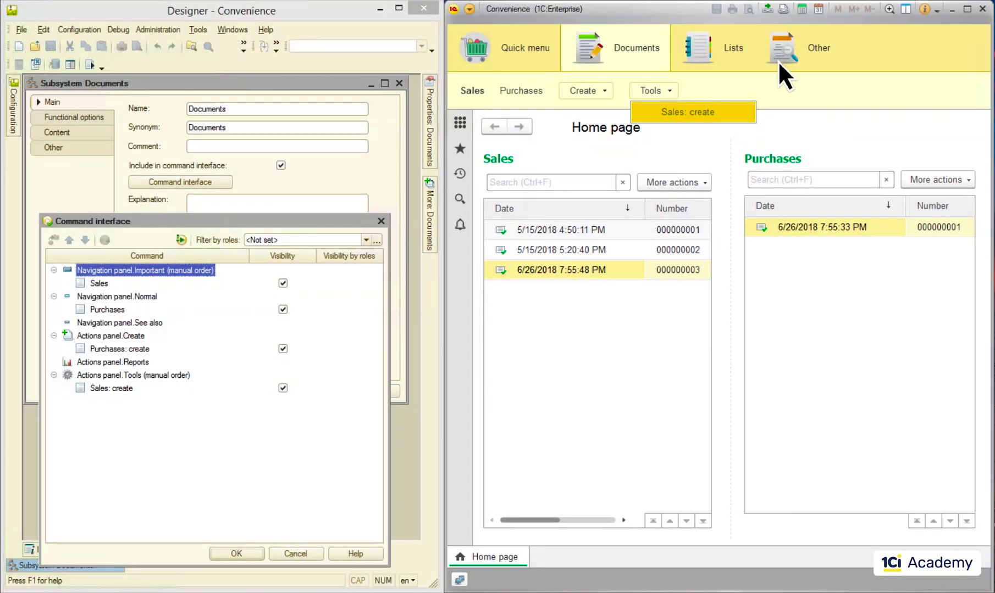
pyautogui.click(983, 9)
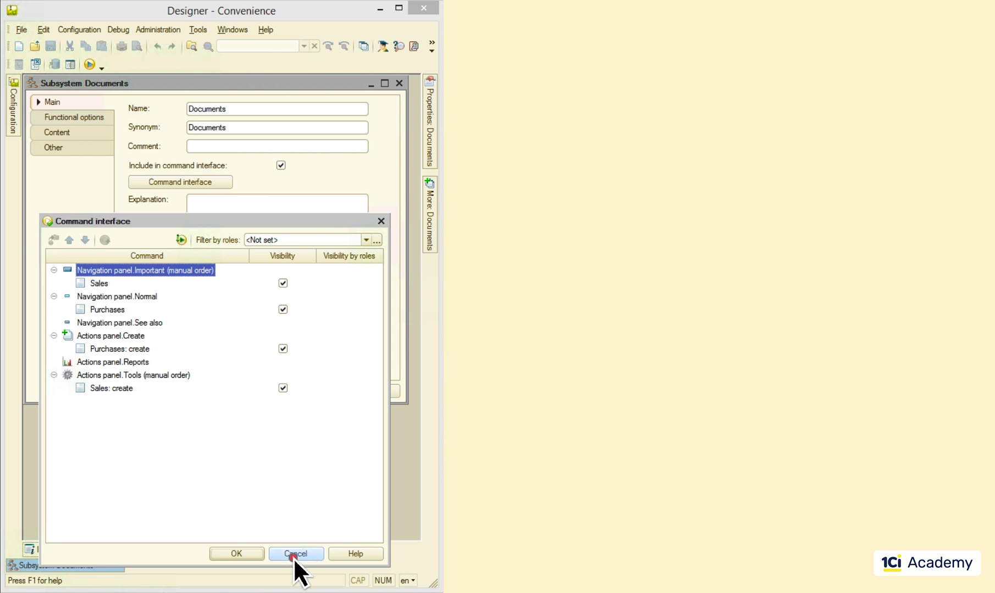
# - Close the Documents dialogs and add MySalesCommand to Sales in Navigation panel.Important
pyautogui.click(293, 558)
pyautogui.click(310, 390)
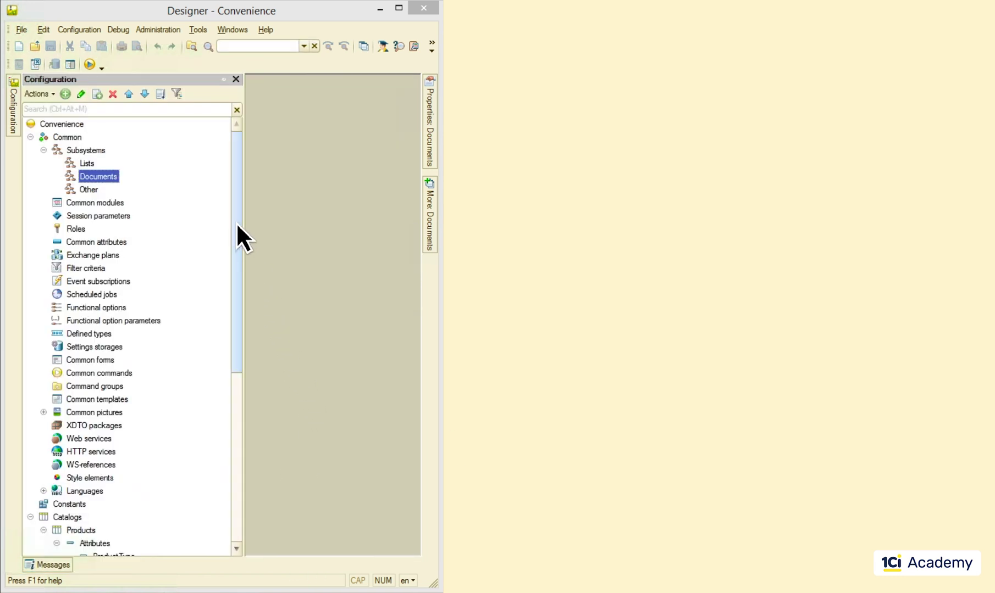
pyautogui.moveTo(235, 222); pyautogui.dragTo(235, 376)
pyautogui.click(30, 385)
pyautogui.click(96, 479)
pyautogui.press('Insert')
pyautogui.write('MySalesCommand')
pyautogui.press('Return')
pyautogui.click(403, 185)
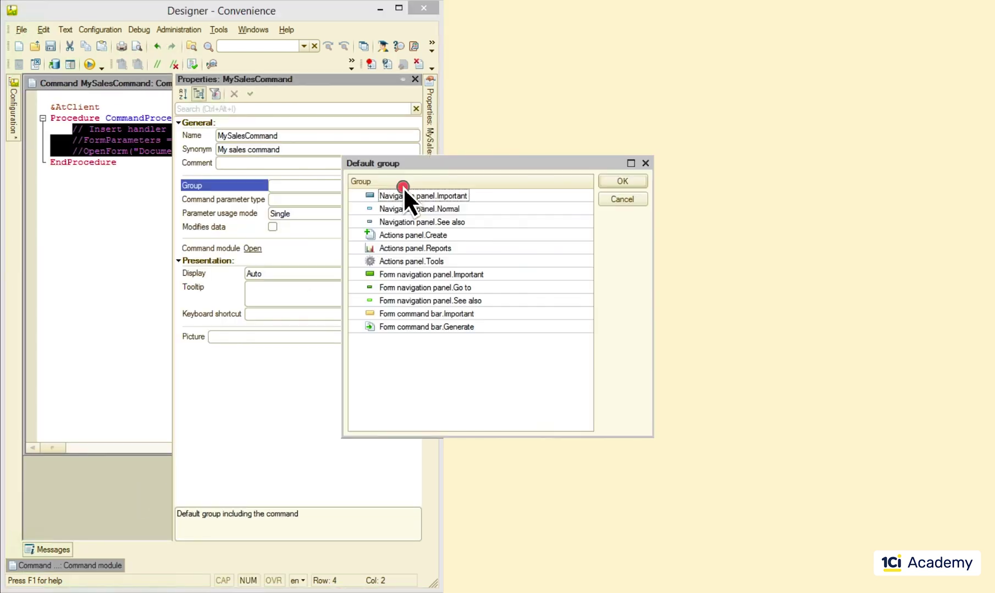
pyautogui.doubleClick(478, 196)
# - Reopen the Documents subsystem command interface and run the application to see My sales command
pyautogui.click(125, 226)
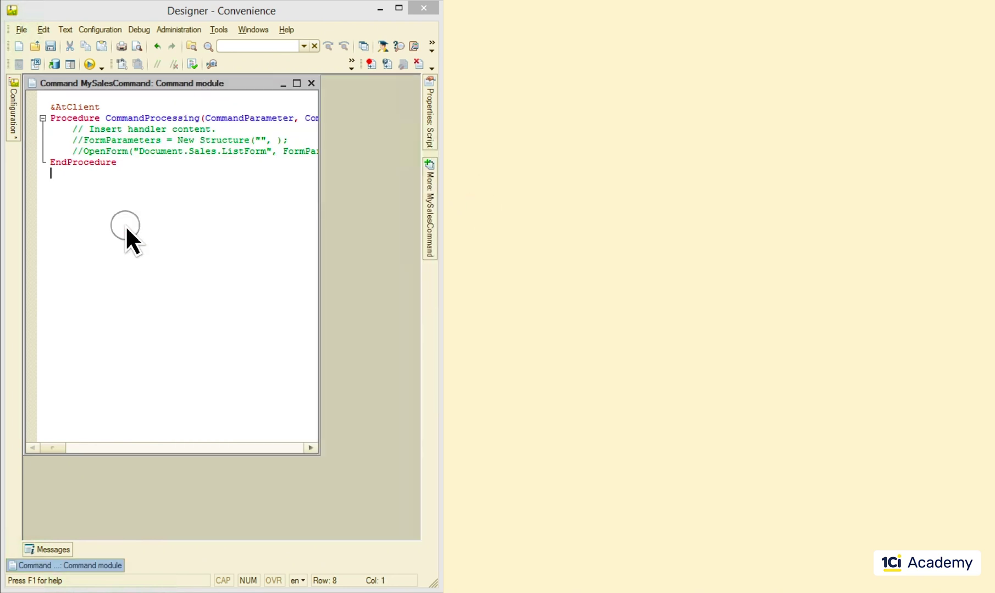
pyautogui.click(88, 64)
pyautogui.moveTo(238, 385); pyautogui.dragTo(238, 219)
pyautogui.doubleClick(94, 175)
pyautogui.click(169, 182)
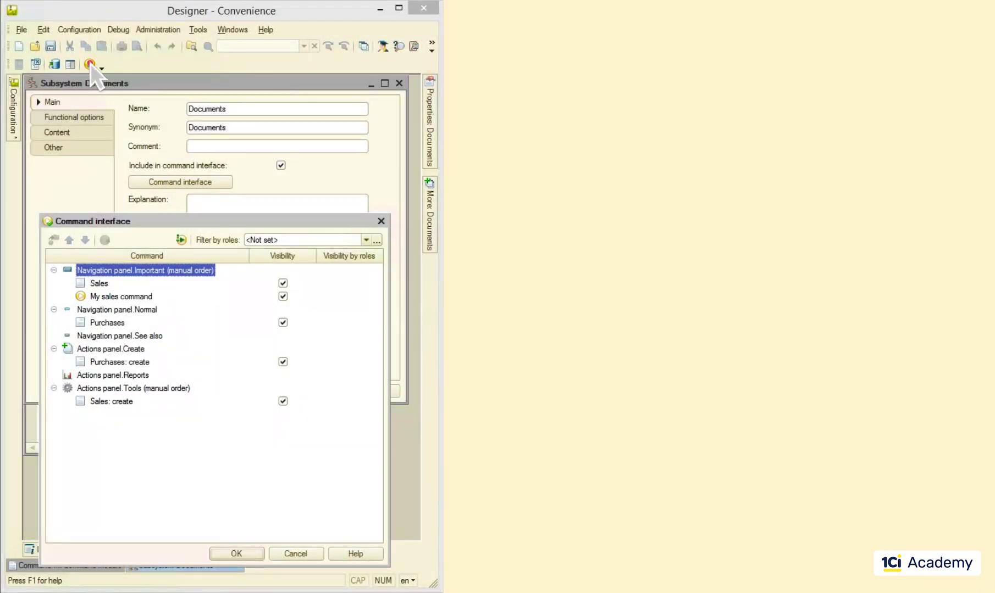
pyautogui.click(90, 63)
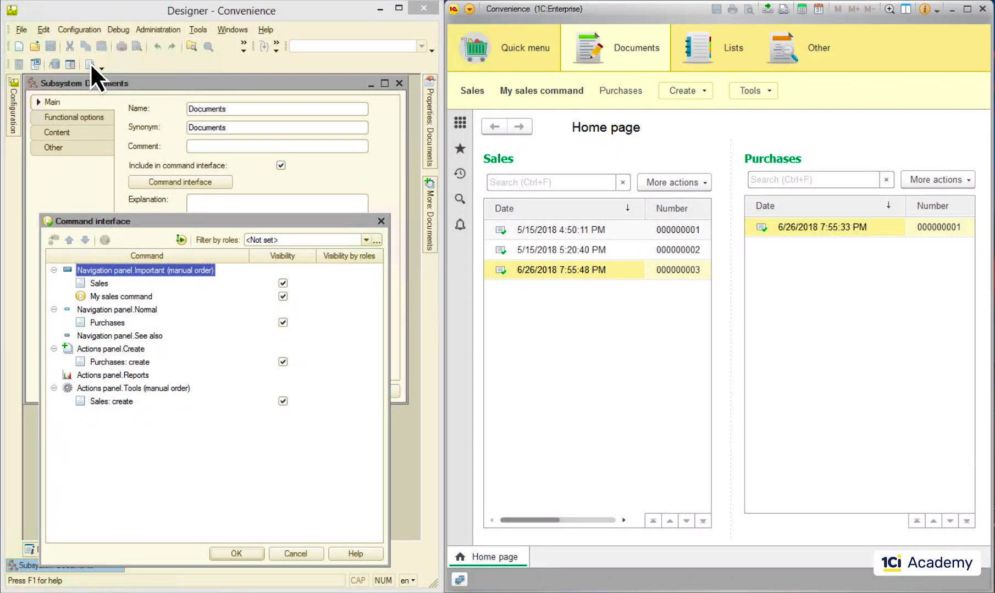
# - Open the app's empty Quick menu section and cancel Designer's command interface settings
pyautogui.click(522, 47)
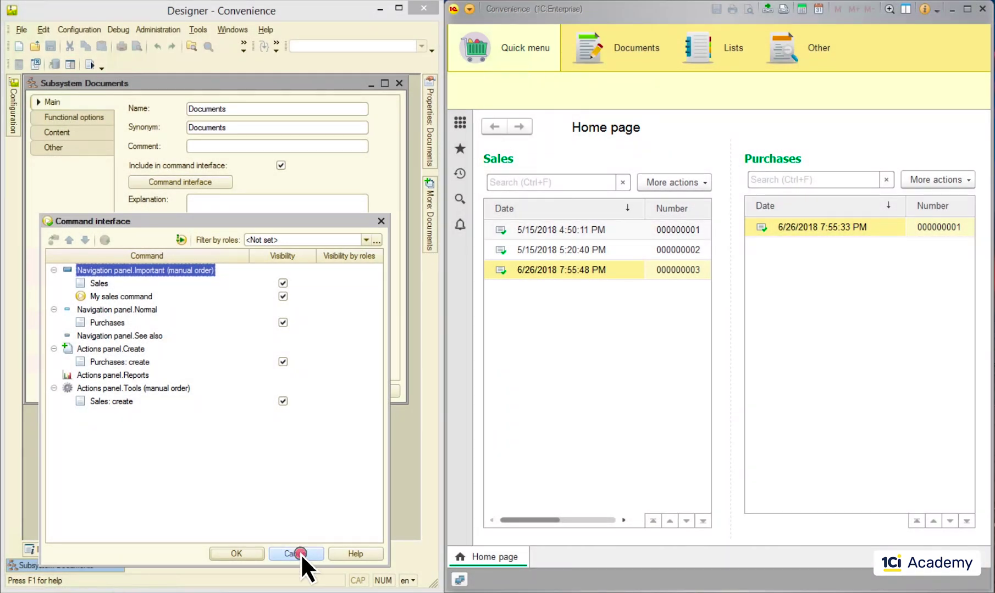
pyautogui.click(295, 554)
# - Open the main section command interface and add Sales and My sales command
pyautogui.click(319, 392)
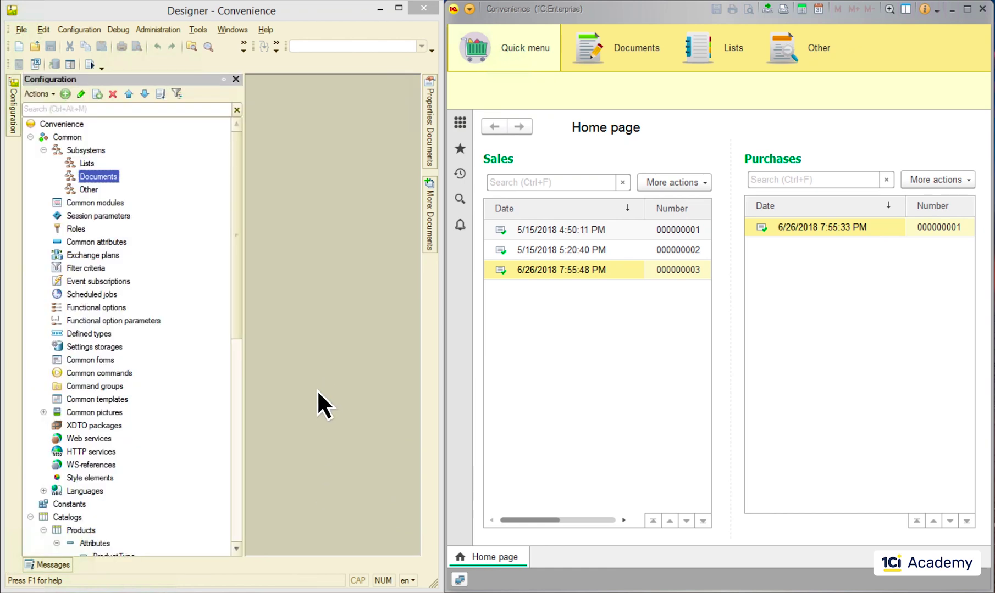
pyautogui.rightClick(56, 125)
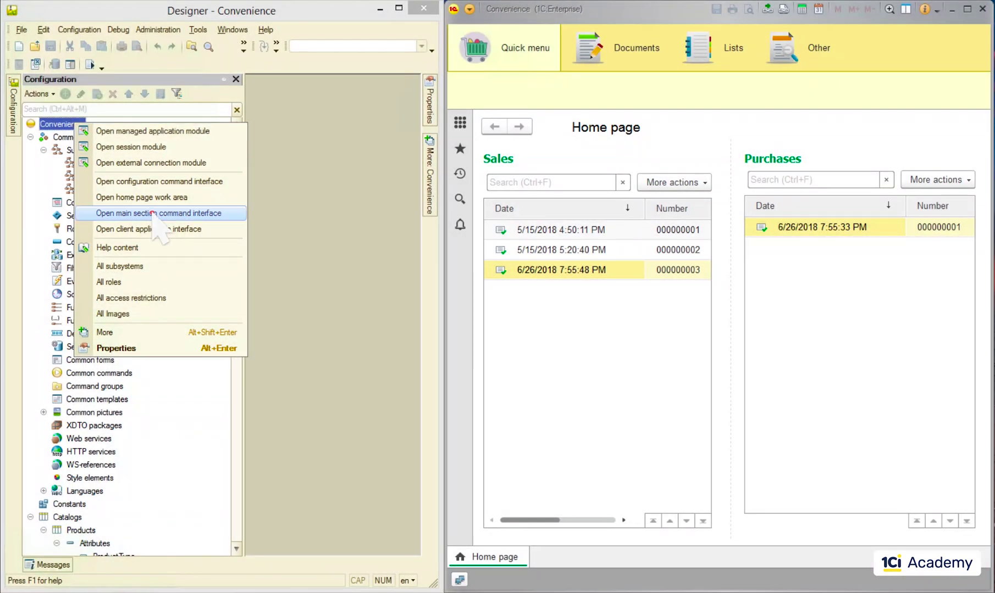
pyautogui.click(157, 212)
pyautogui.click(81, 234)
pyautogui.click(93, 248)
pyautogui.click(140, 259)
pyautogui.click(218, 236)
pyautogui.click(159, 287)
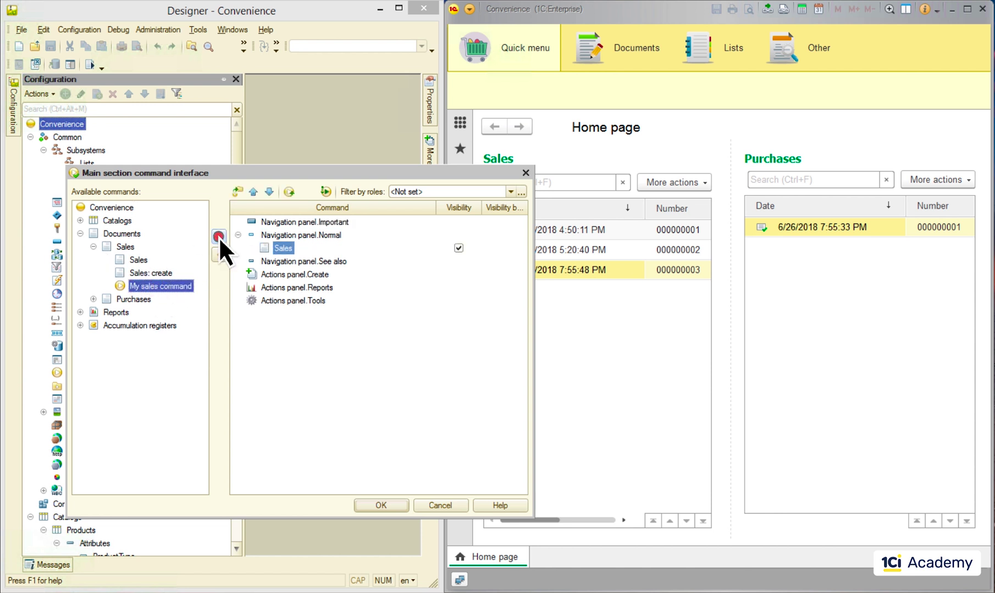
pyautogui.click(218, 237)
# - Add Products: create and the Inventory report to the main section
pyautogui.click(80, 221)
pyautogui.click(93, 234)
pyautogui.click(155, 261)
pyautogui.click(218, 237)
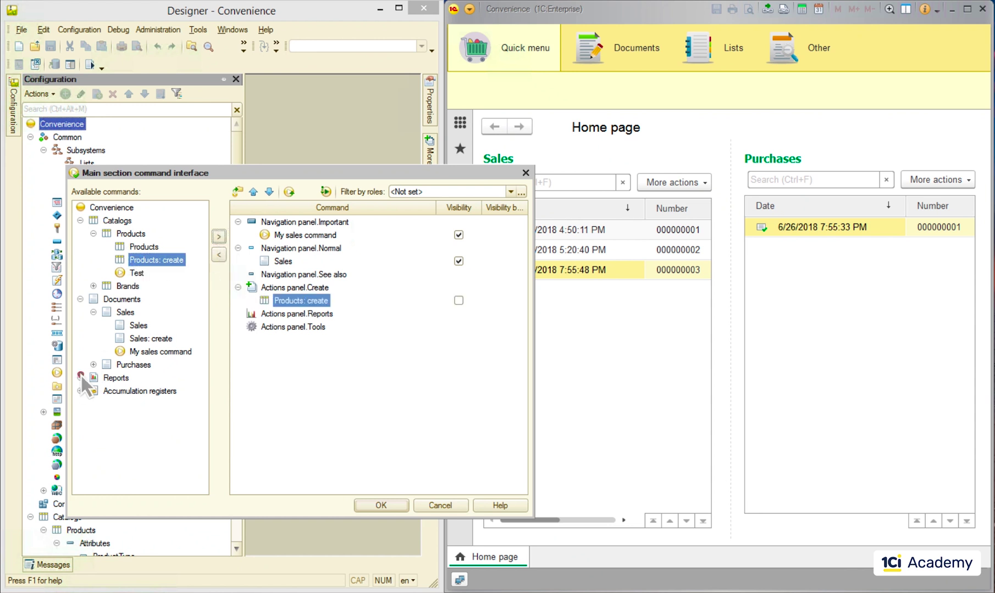
pyautogui.click(81, 377)
pyautogui.click(140, 404)
pyautogui.click(219, 237)
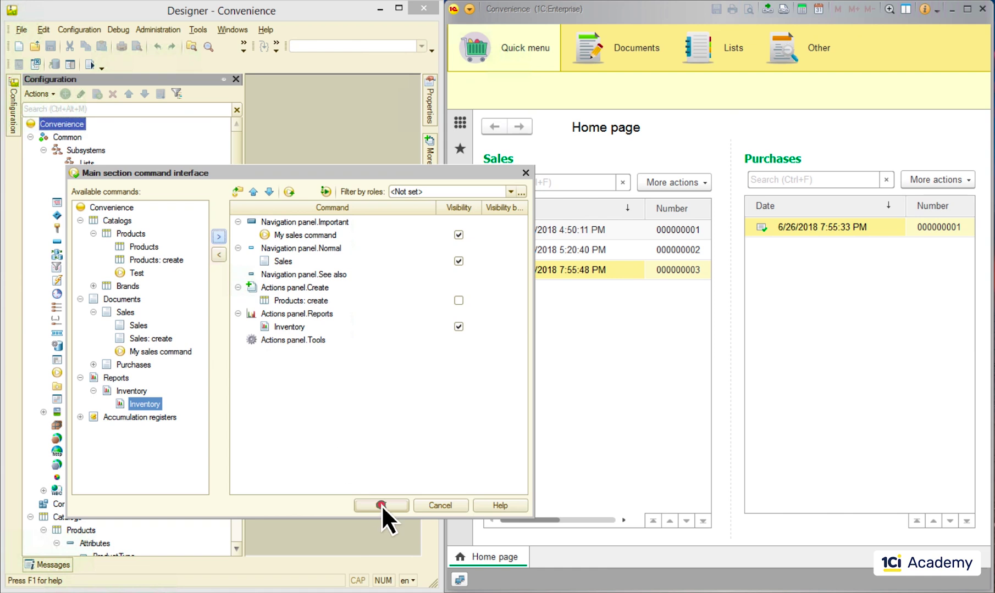